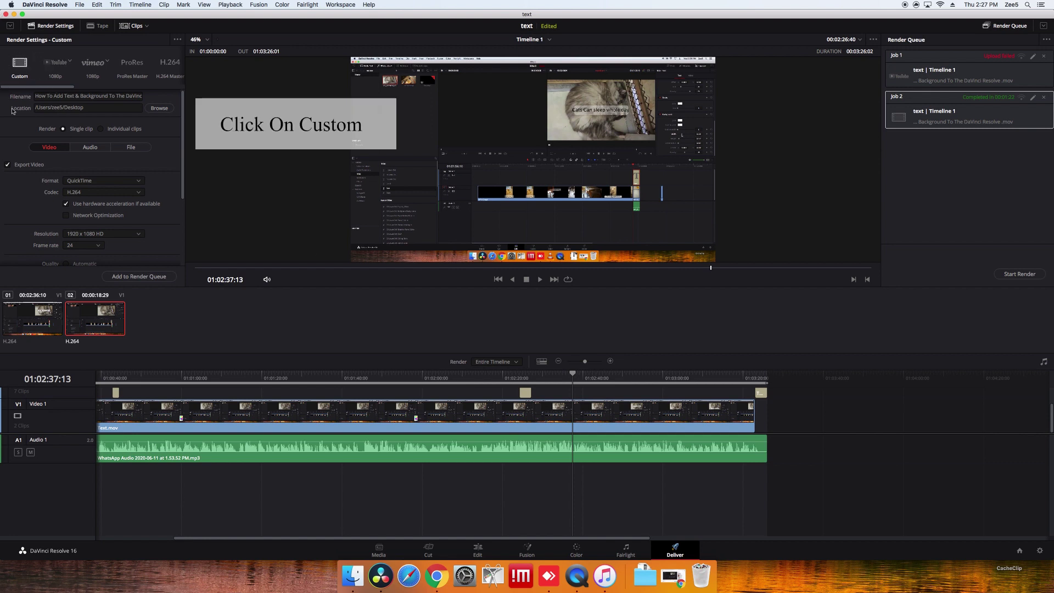
Step: Scroll through the Custom preset's Video render settings to review them
scroll(97, 107, "down", 5)
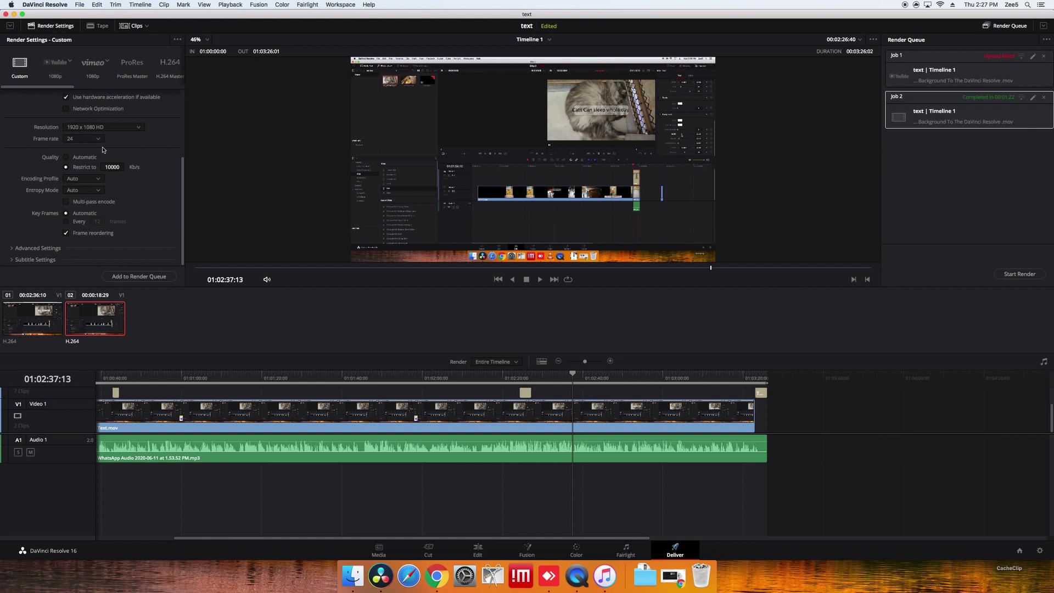
scroll(41, 97, "up", 5)
type("How to Ex")
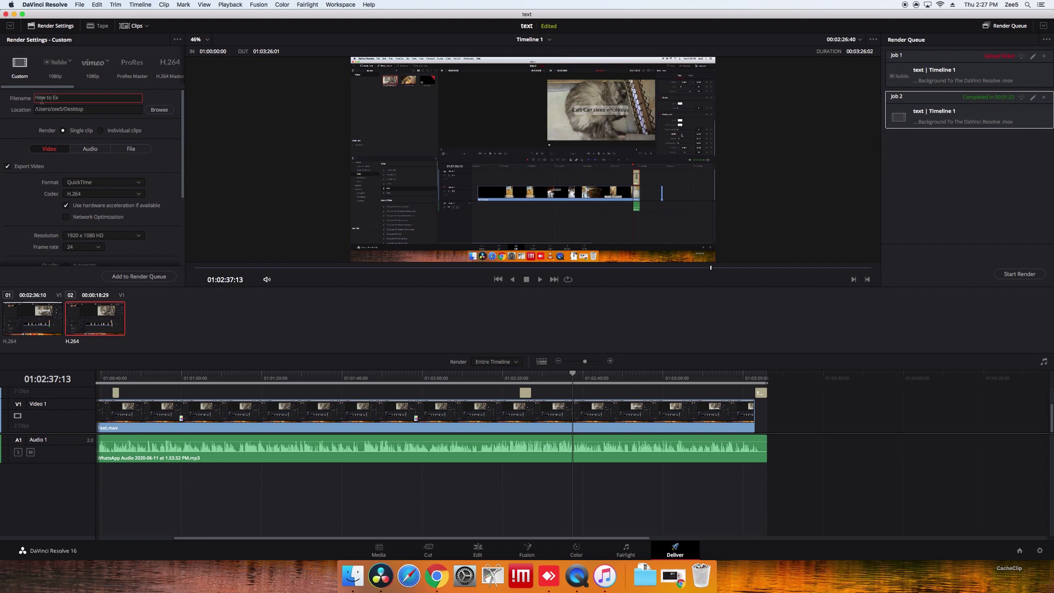
Step: Finish the filename 'How to Export In Davinci Resolve' and set the Desktop as the render location
type("port In Davinci ")
type("Resolve")
left_click(160, 112)
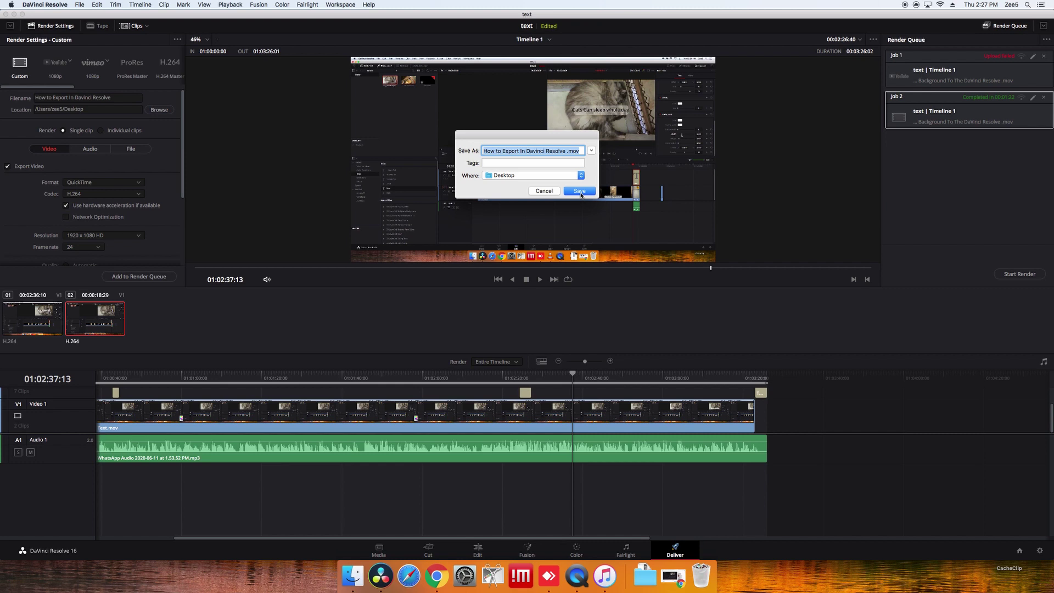
left_click(580, 191)
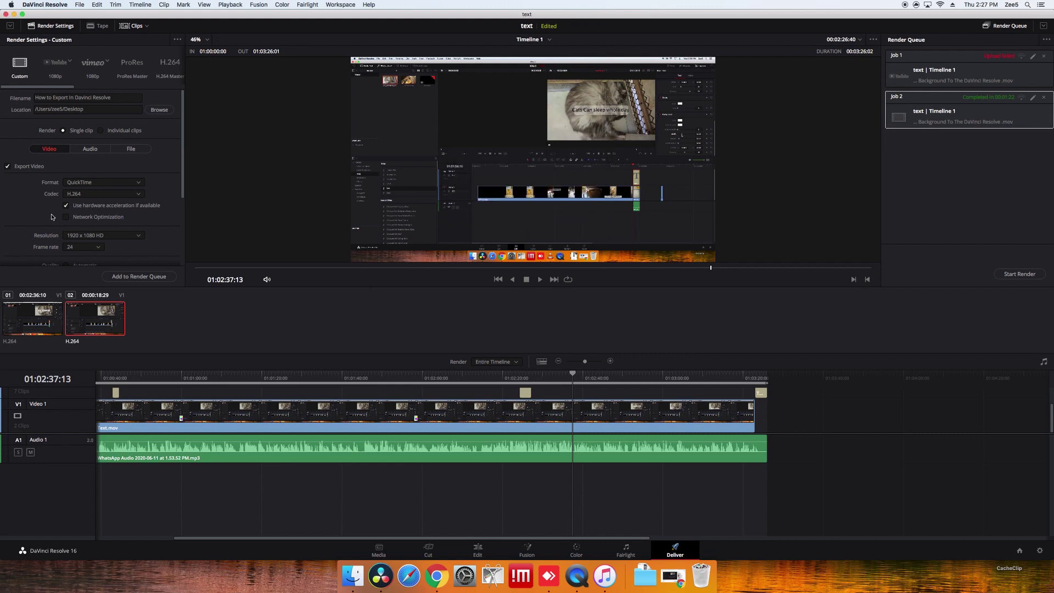
Step: Change the render format to MP4 and keep the 1920 x 1080 HD resolution
left_click(129, 185)
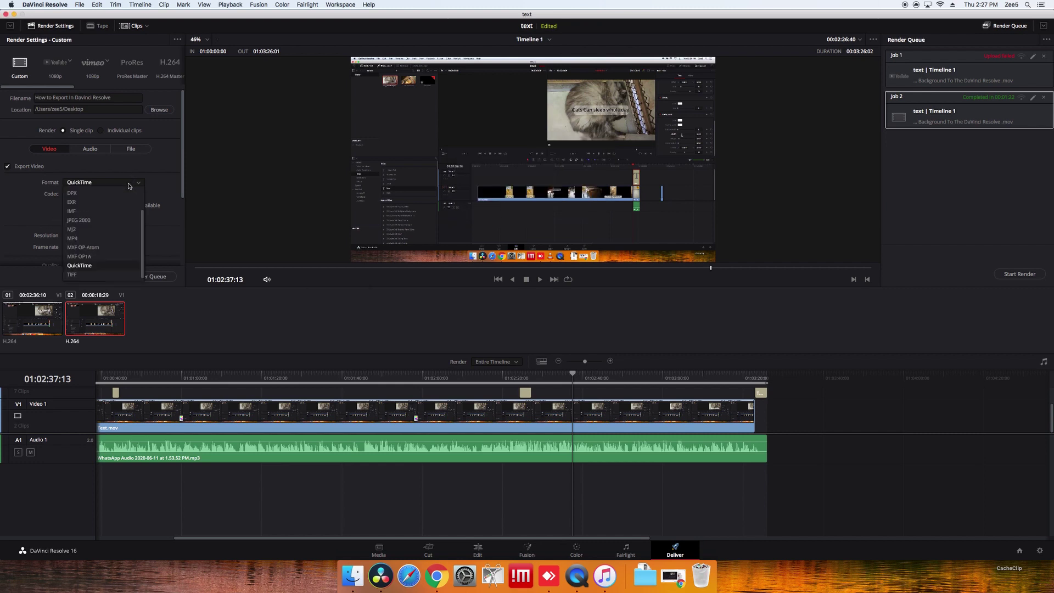
left_click(97, 242)
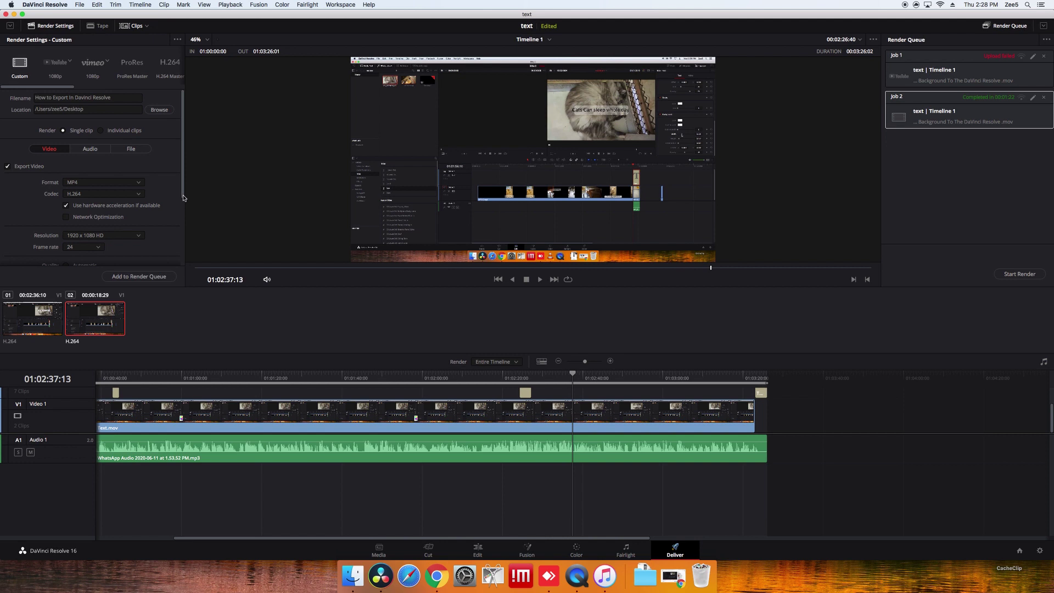
scroll(77, 144, "down", 5)
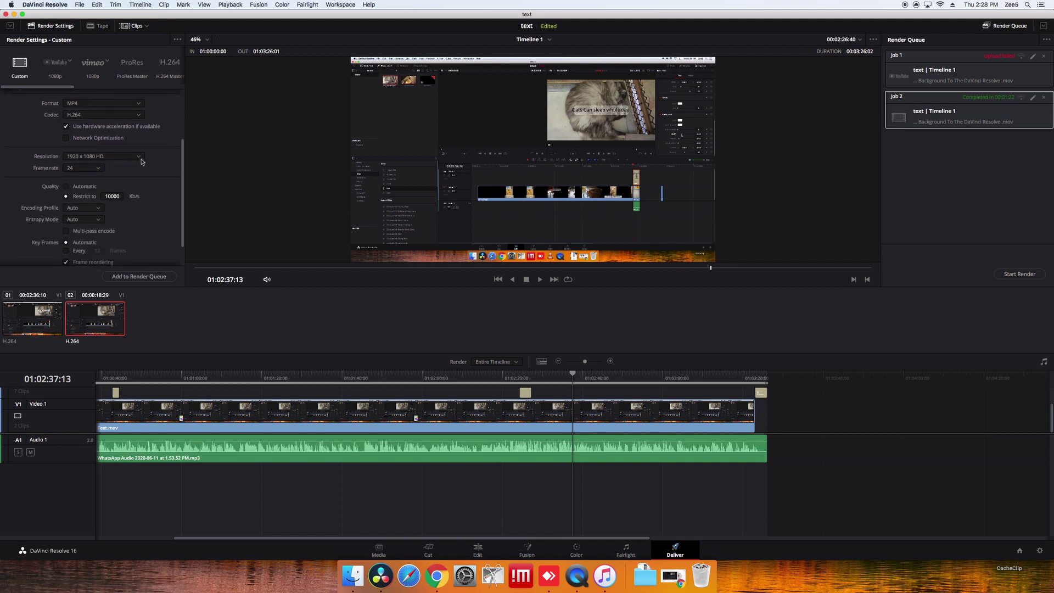
left_click(139, 157)
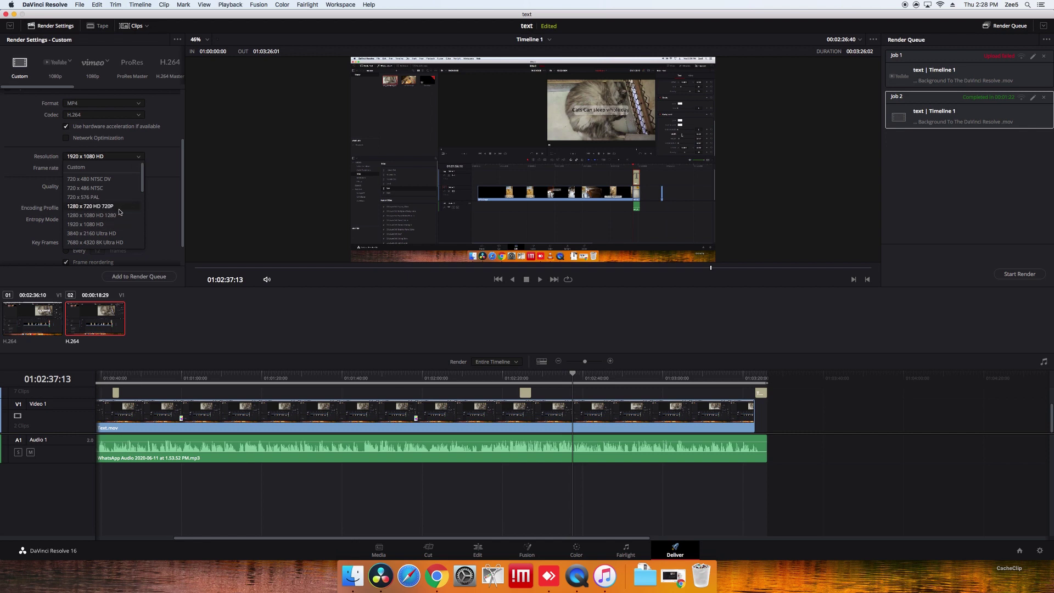
left_click(163, 187)
scroll(182, 181, "down", 3)
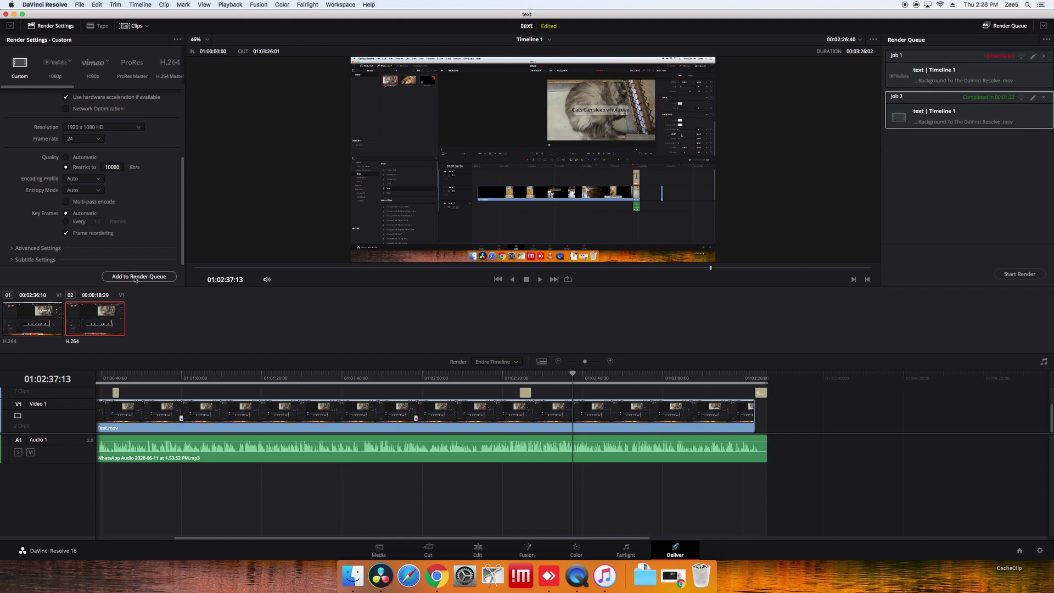
Step: Leave Export Subtitle off and queue the Timeline 1 MP4 export as Job 3
left_click(36, 260)
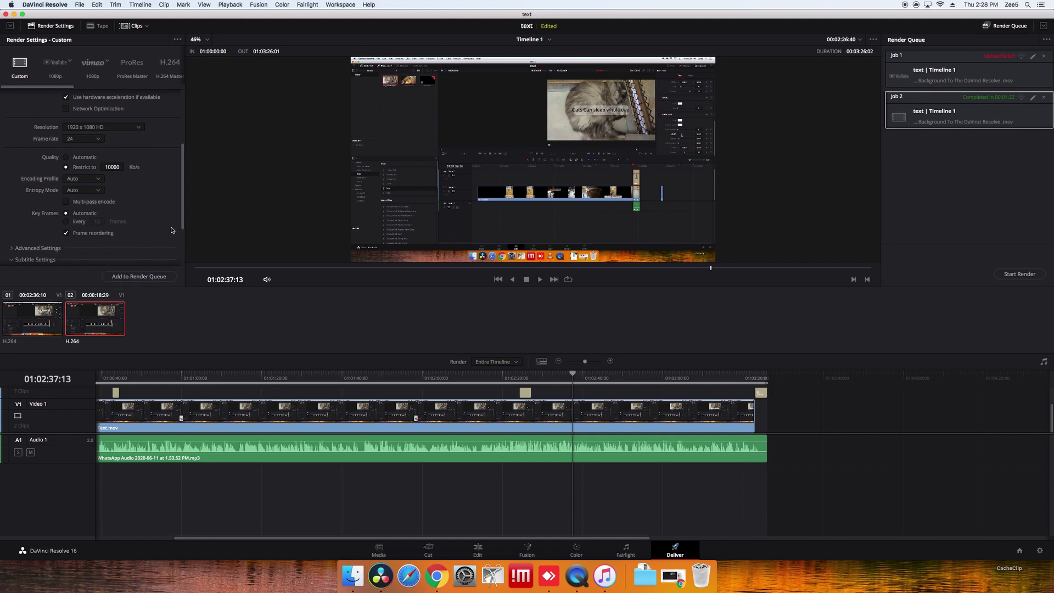
left_click_drag(183, 229, 179, 270)
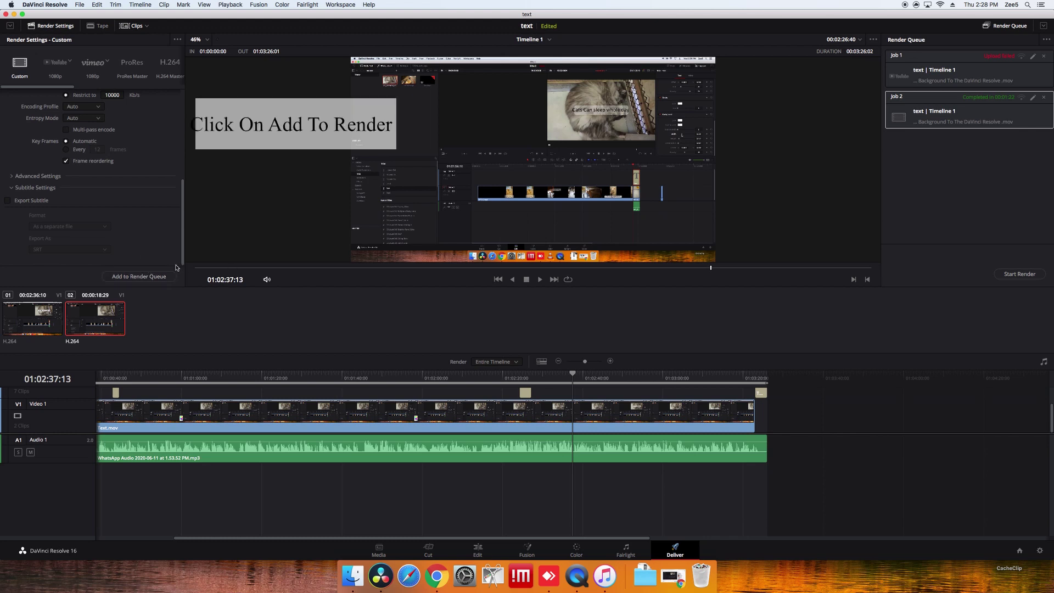
left_click(139, 276)
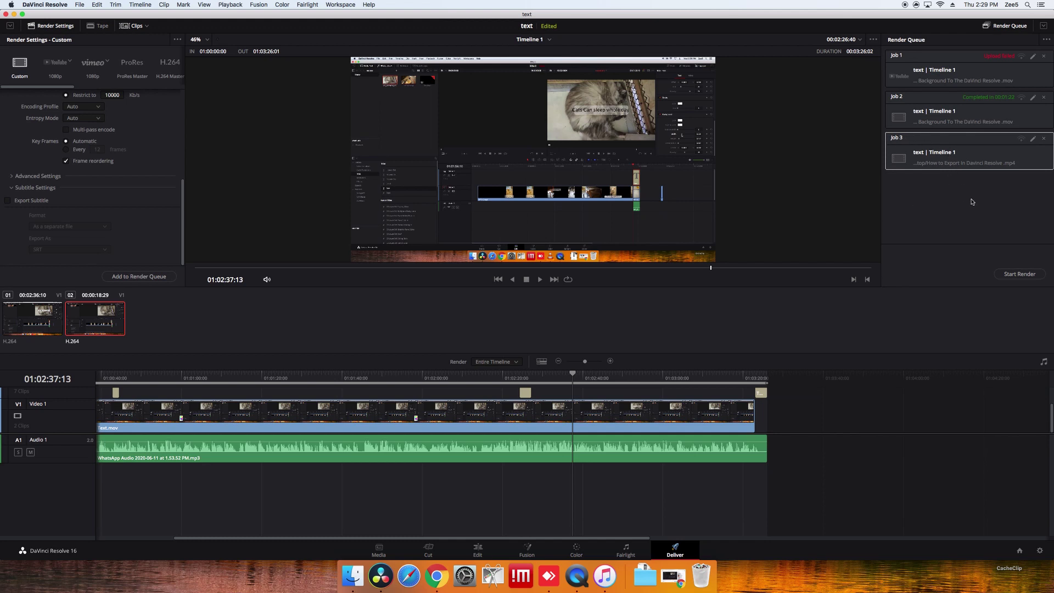
Step: Render Job 3 to completion, then minimize DaVinci Resolve to reveal the desktop
left_click(1019, 274)
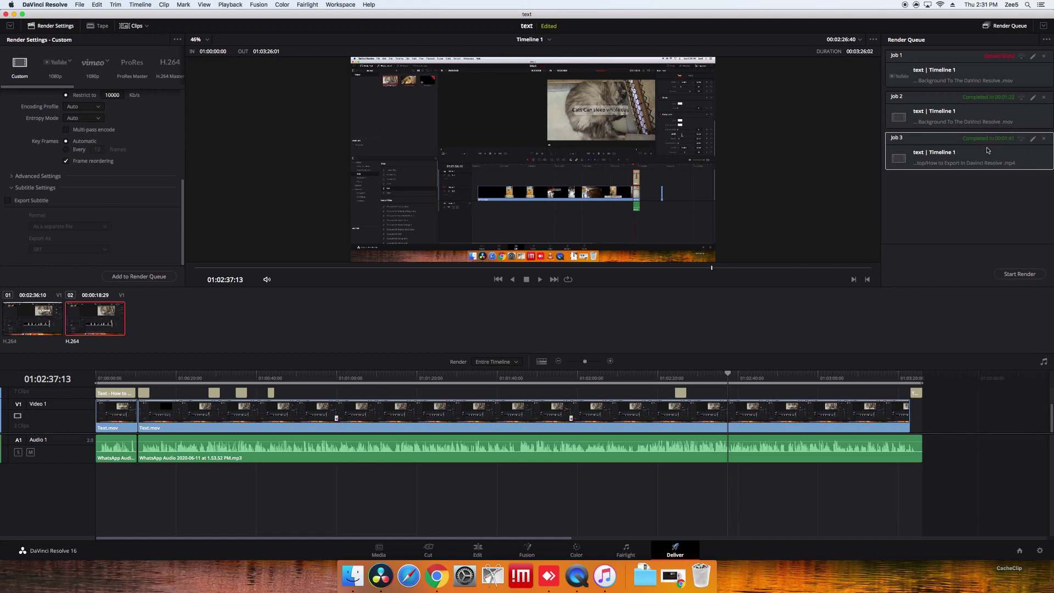
left_click(14, 14)
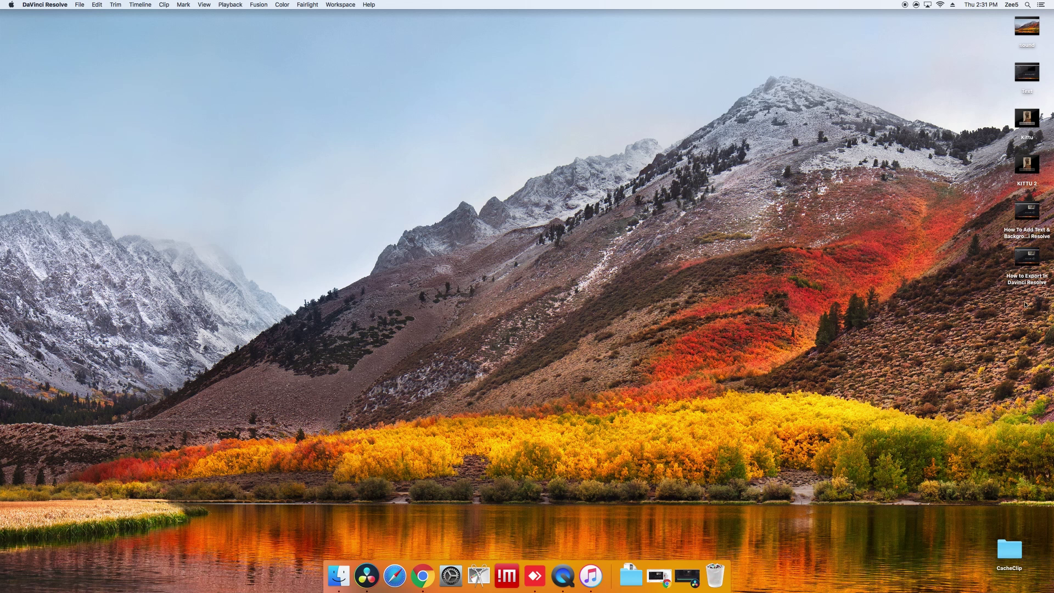
Step: Open 'How to Export In Davinci Resolve.mp4' from the desktop with VLC
right_click(1020, 258)
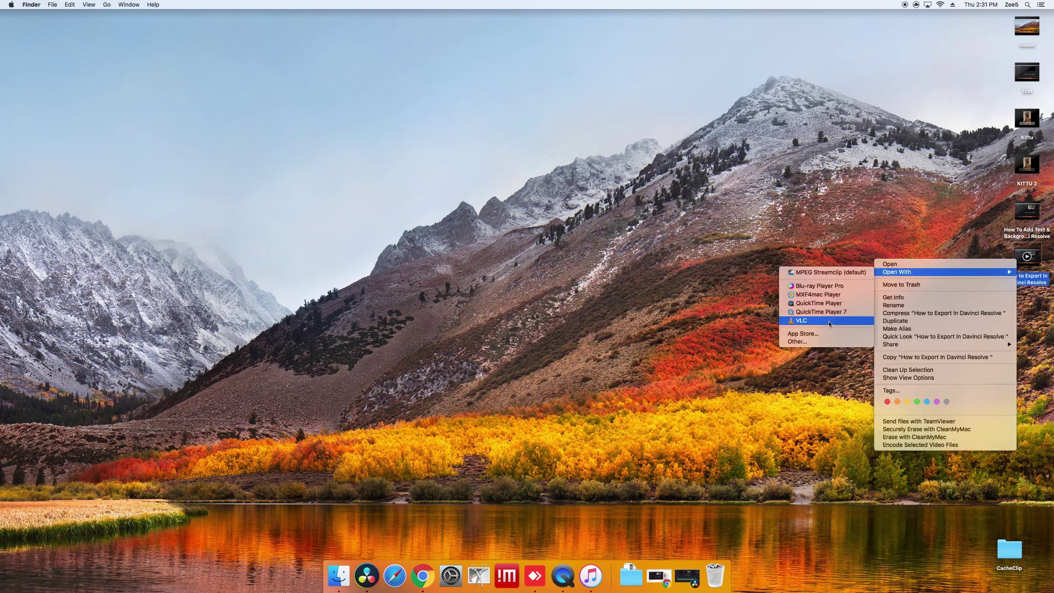
left_click(830, 324)
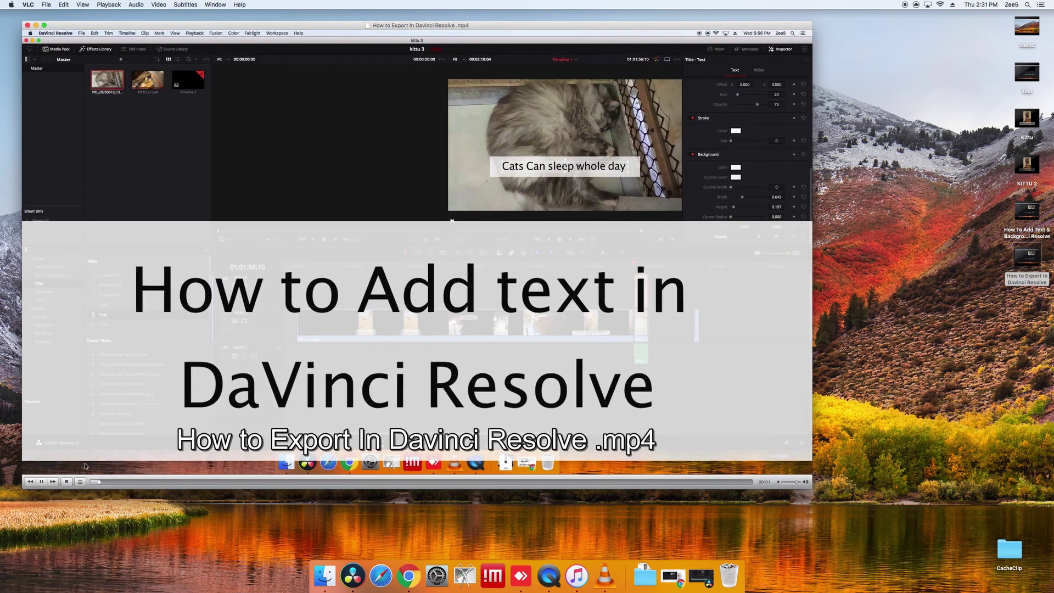
Step: Pause the exported video's playback in VLC, then close the player
left_click(41, 482)
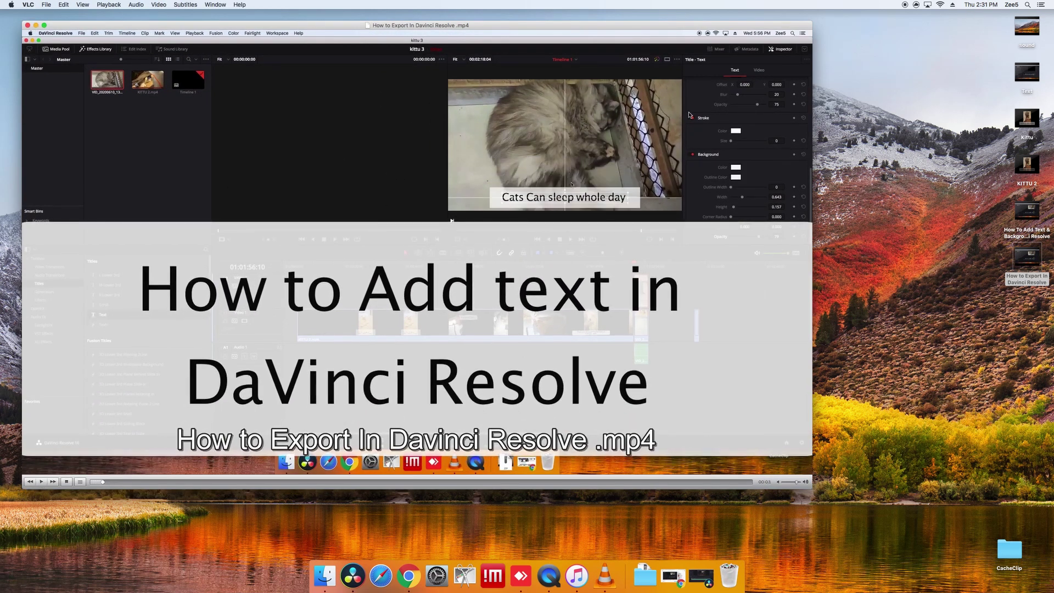
left_click(27, 25)
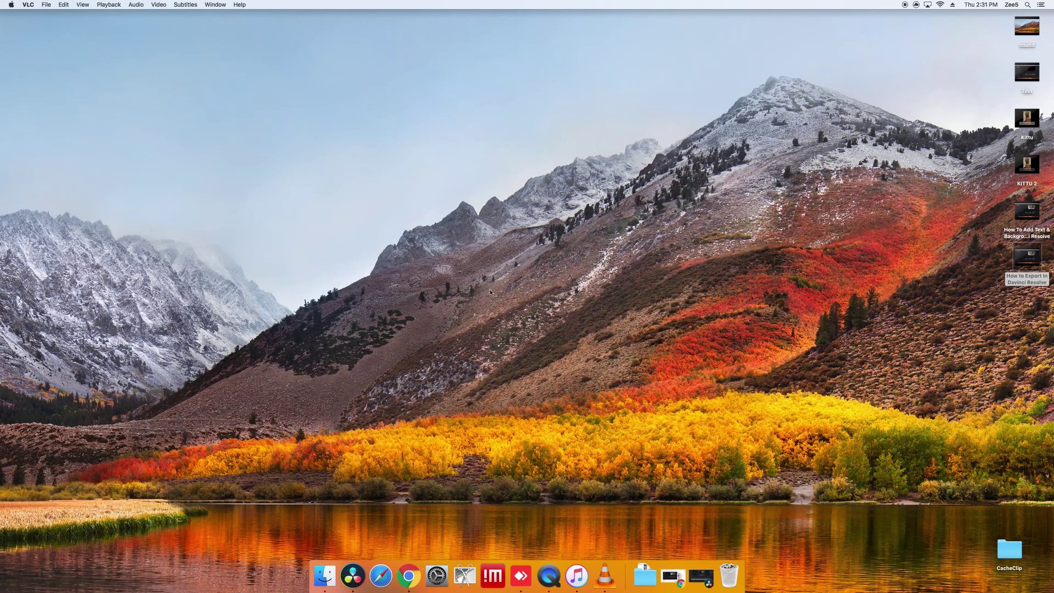